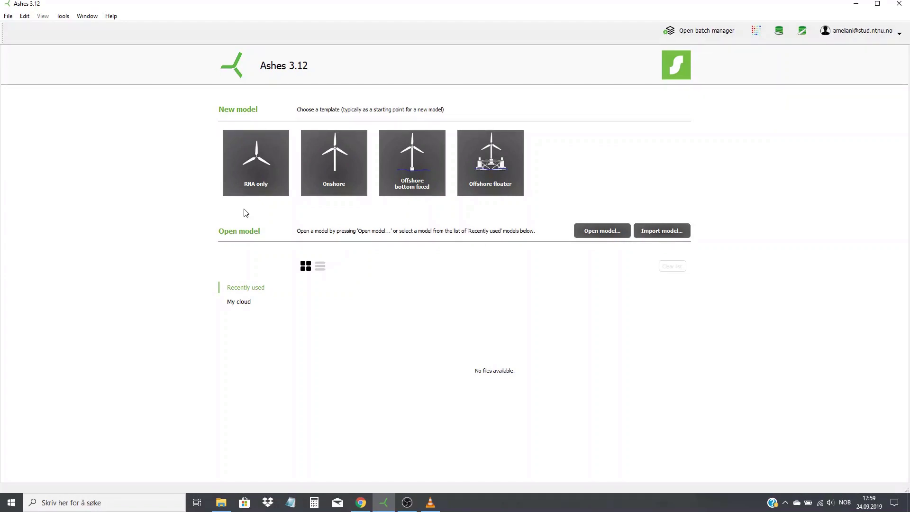
- Create a new model from the RNA only template and display the parameters of the rotor-nacelle assembly
{"action": "left_click", "coordinate": [264, 162]}
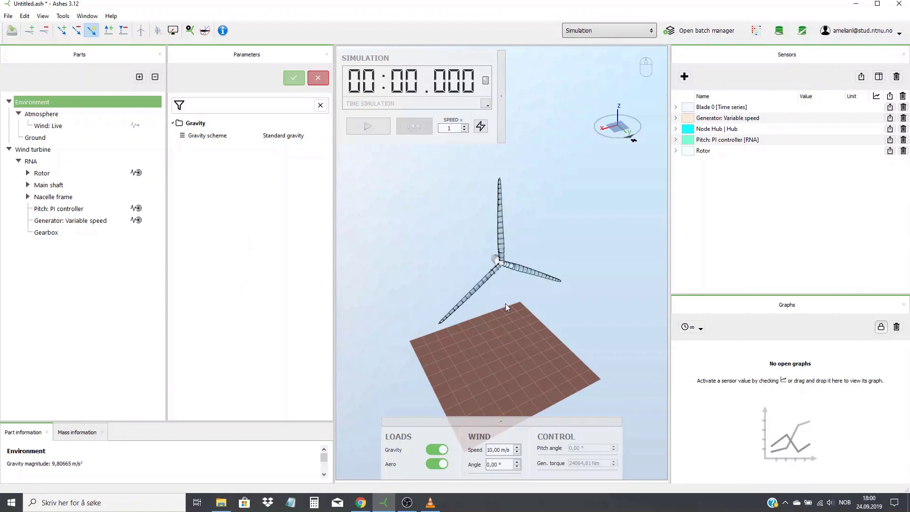
{"action": "left_click_drag", "start_coordinate": [504, 300], "coordinate": [619, 240]}
{"action": "scroll", "coordinate": [568, 294], "scroll_direction": "up", "scroll_amount": 3}
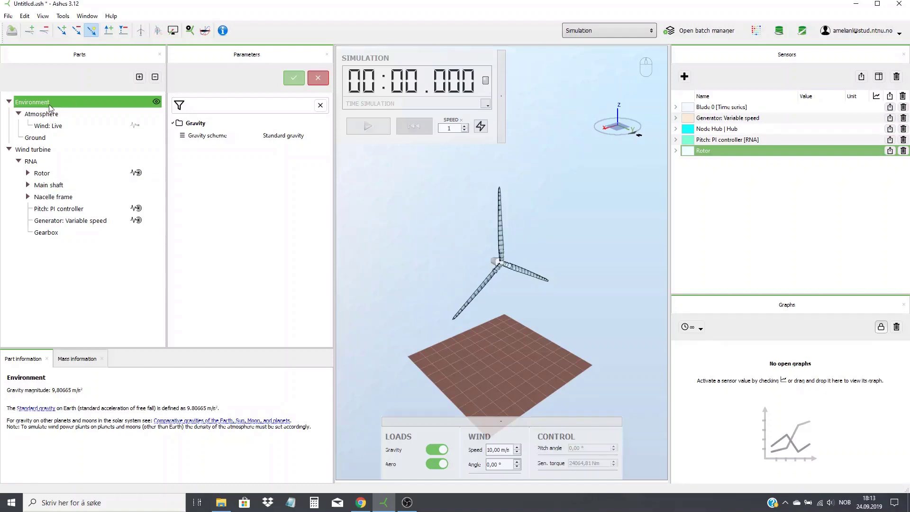
{"action": "left_click", "coordinate": [52, 119]}
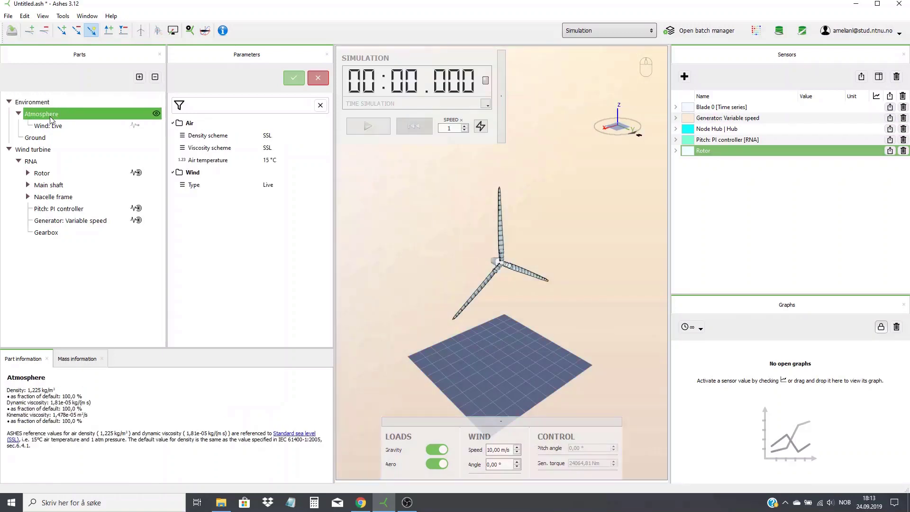
{"action": "left_click", "coordinate": [34, 164]}
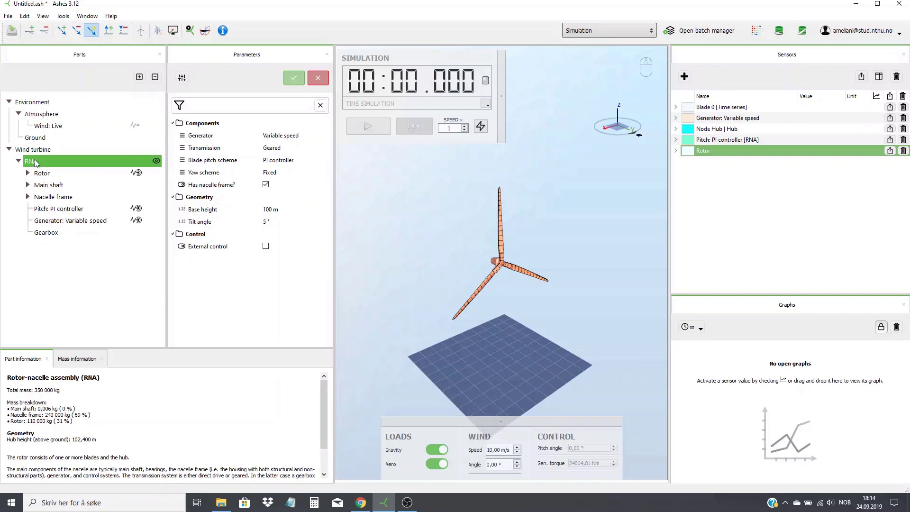
- Try to change the RNA's generator to PMSG radial and its transmission to Direct drive
{"action": "left_click", "coordinate": [289, 137]}
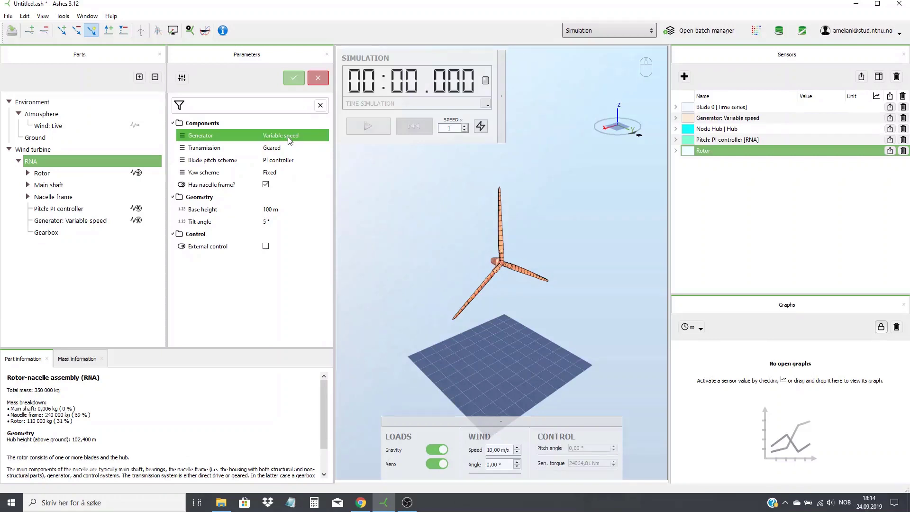
{"action": "left_click", "coordinate": [288, 137]}
{"action": "left_click", "coordinate": [290, 138]}
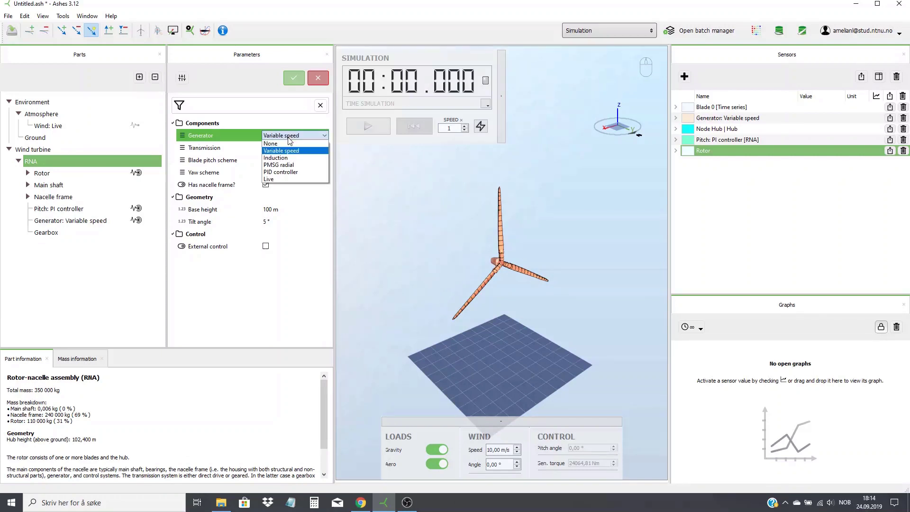
{"action": "left_click", "coordinate": [310, 166]}
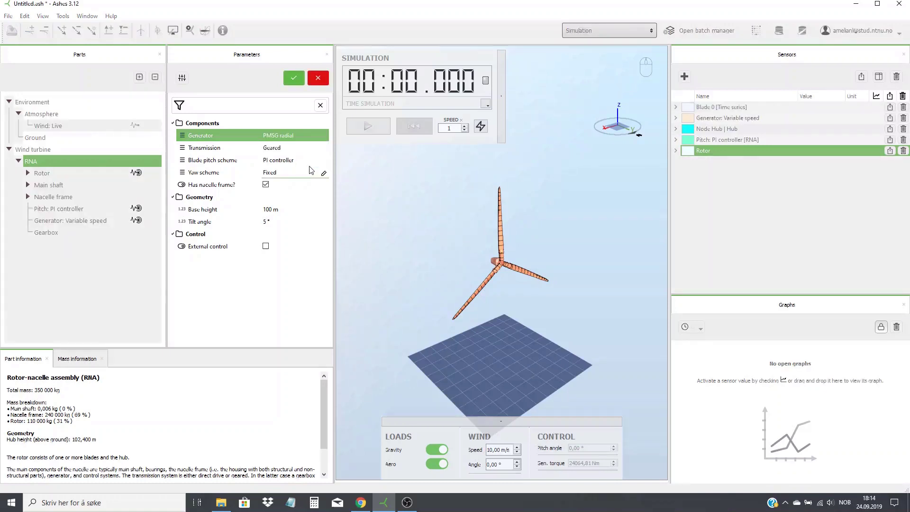
{"action": "mouse_move", "coordinate": [284, 155]}
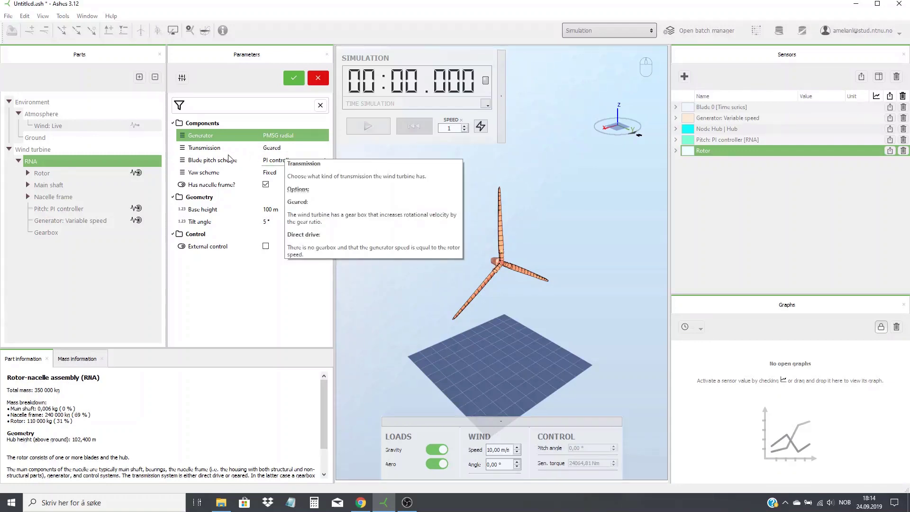
{"action": "left_click", "coordinate": [278, 149]}
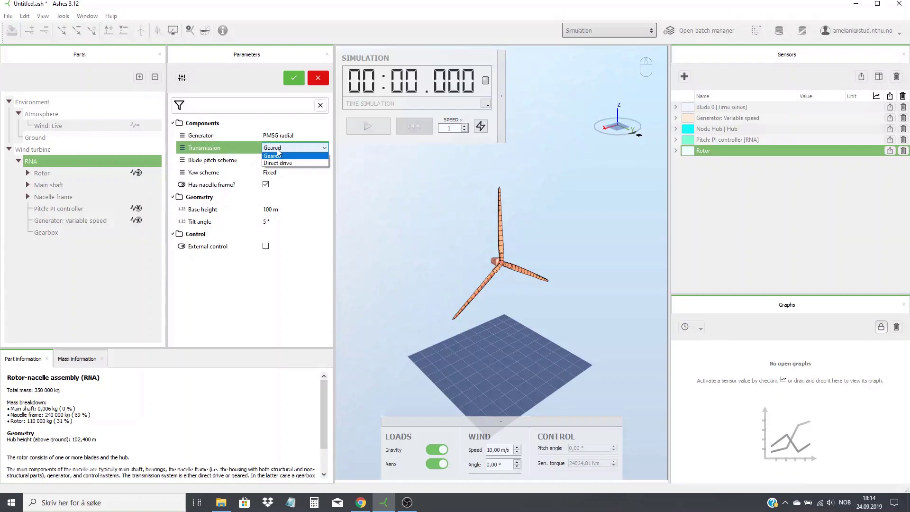
{"action": "left_click", "coordinate": [297, 163]}
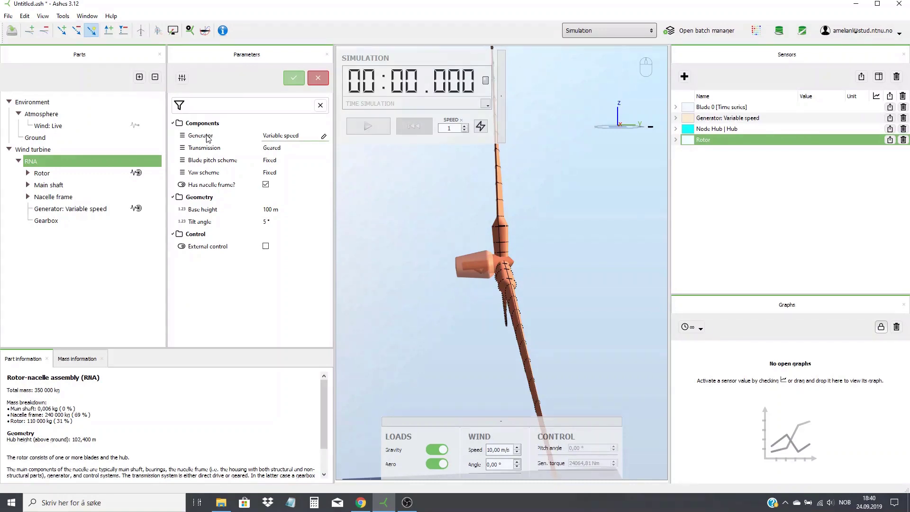
- Set the RNA's generator to PMSG radial and its transmission to Direct drive, and apply the changes
{"action": "mouse_move", "coordinate": [208, 138]}
{"action": "left_click", "coordinate": [303, 137]}
{"action": "left_click", "coordinate": [300, 136]}
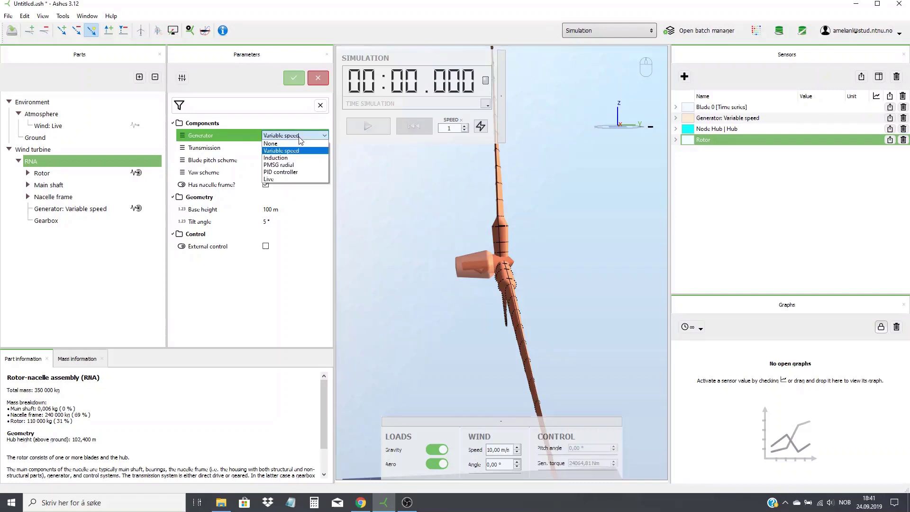
{"action": "left_click", "coordinate": [289, 165]}
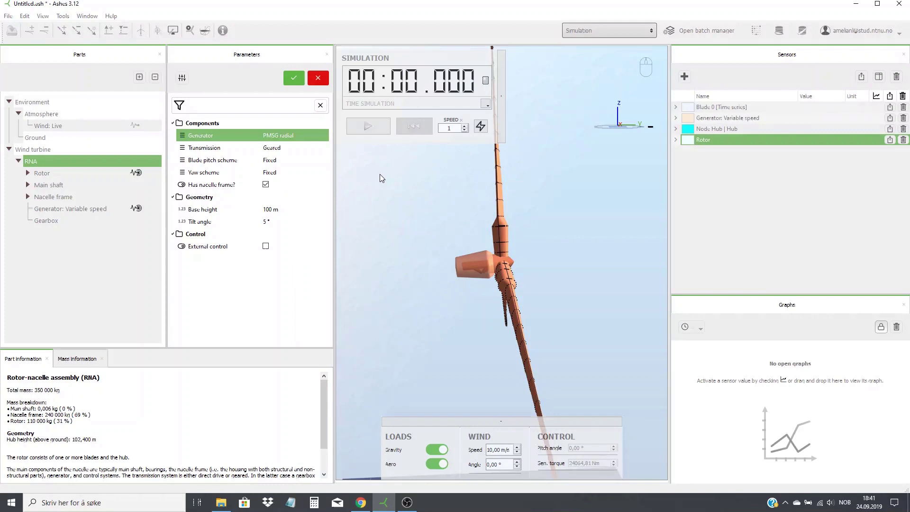
{"action": "left_click", "coordinate": [282, 148]}
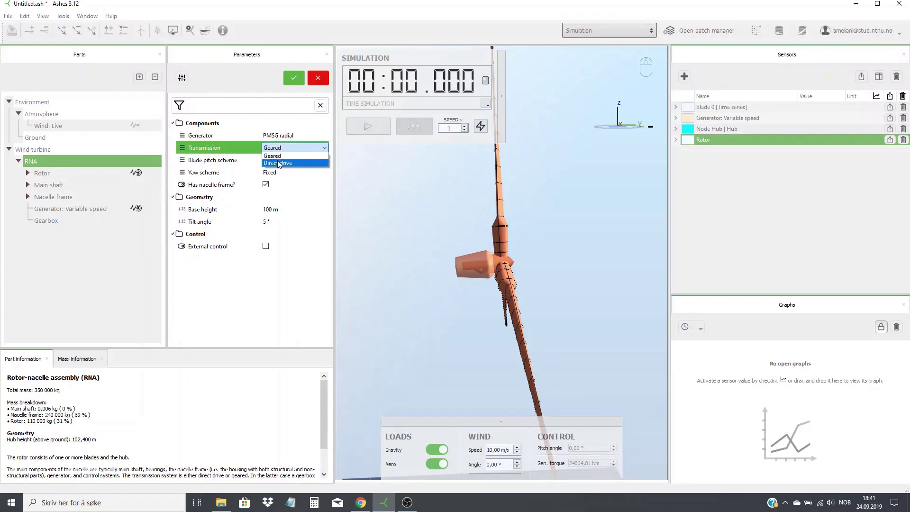
{"action": "left_click", "coordinate": [278, 163]}
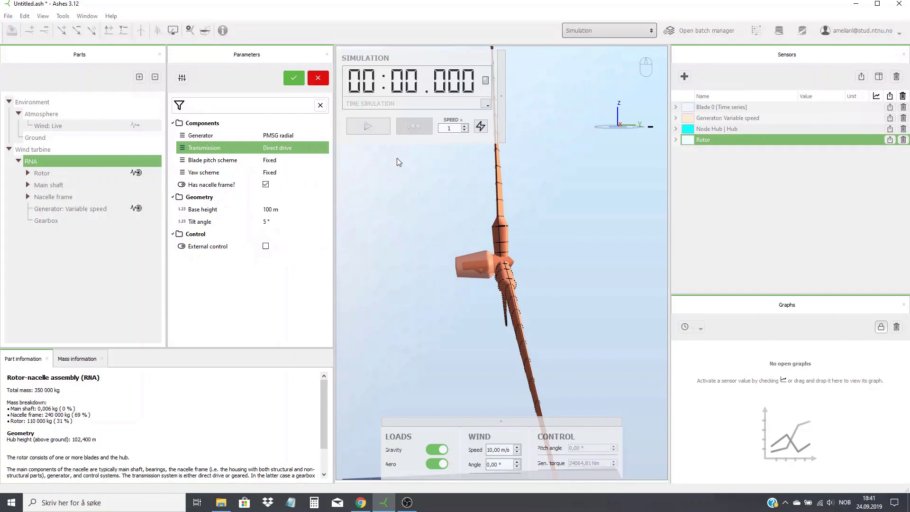
{"action": "left_click", "coordinate": [298, 79]}
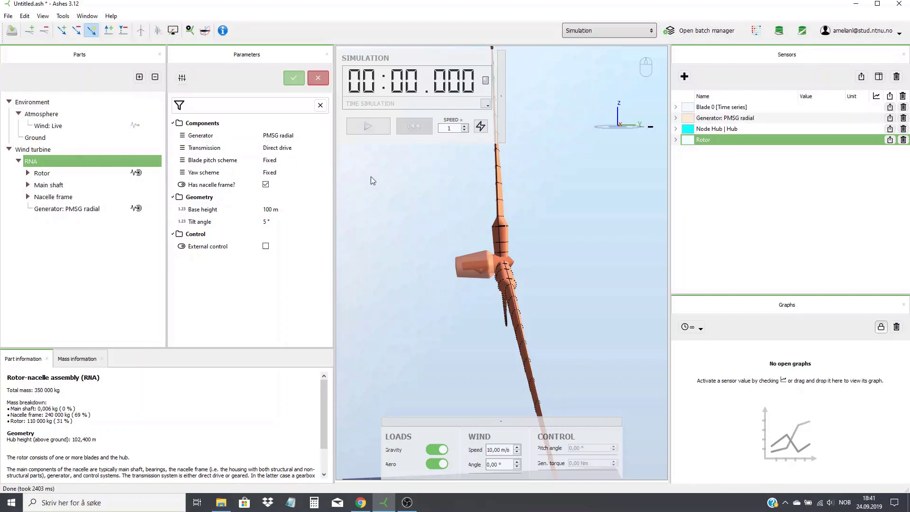
- Set the RNA's tilt angle to 20° and switch to the Chrome browser
{"action": "left_click_drag", "start_coordinate": [371, 176], "coordinate": [426, 277]}
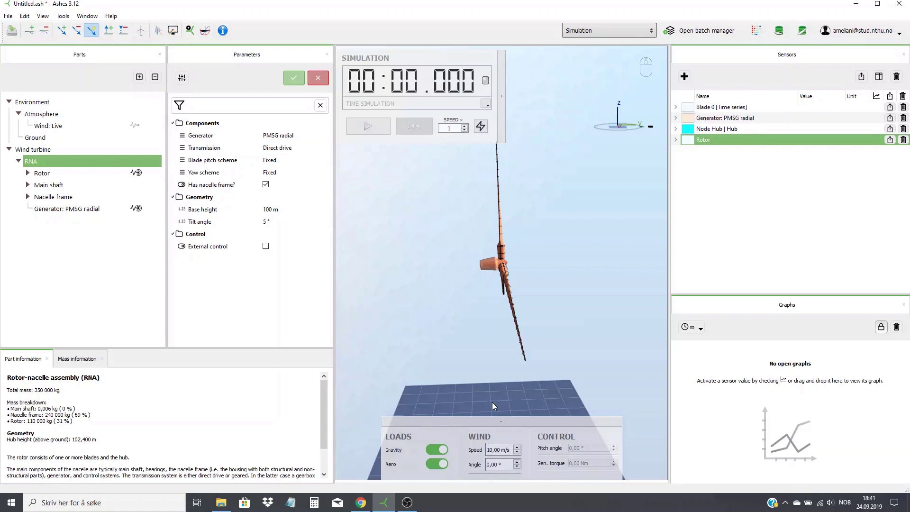
{"action": "scroll", "coordinate": [472, 289], "scroll_direction": "up", "scroll_amount": 5}
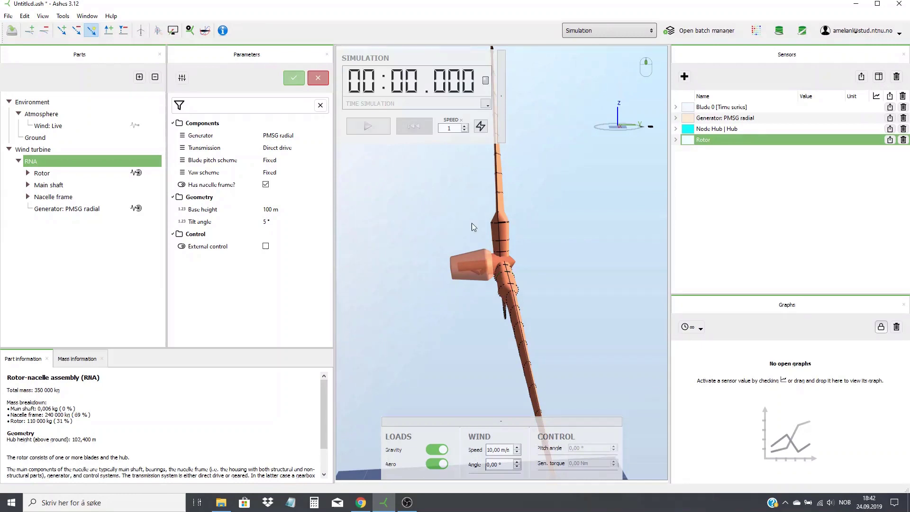
{"action": "double_click", "coordinate": [267, 226]}
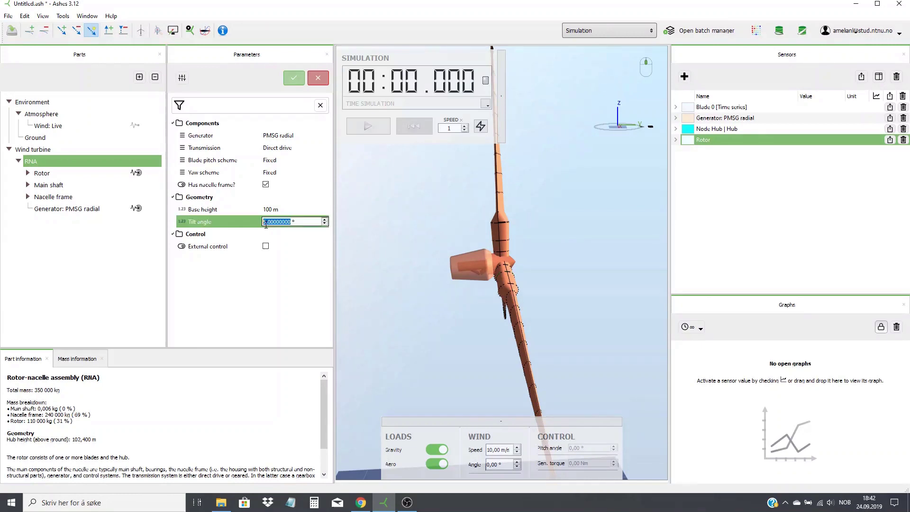
{"action": "key", "text": "BackSpace"}
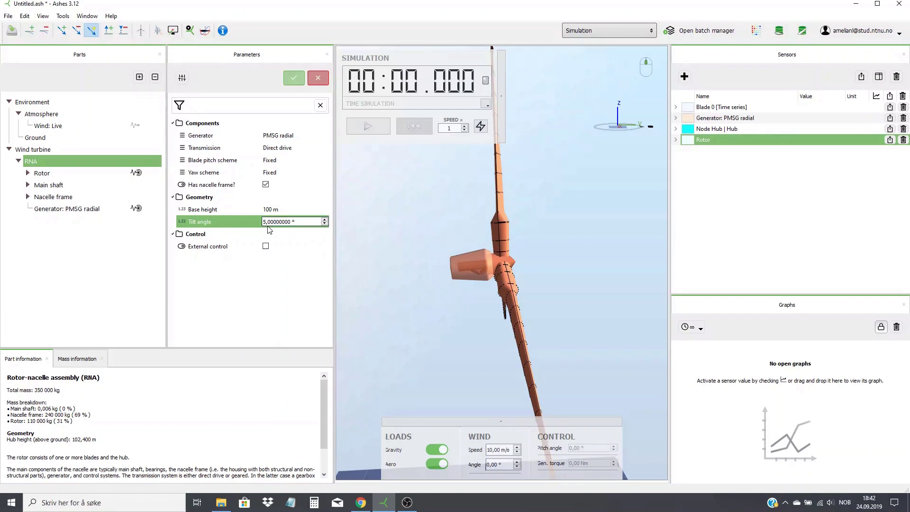
{"action": "type", "text": "20"}
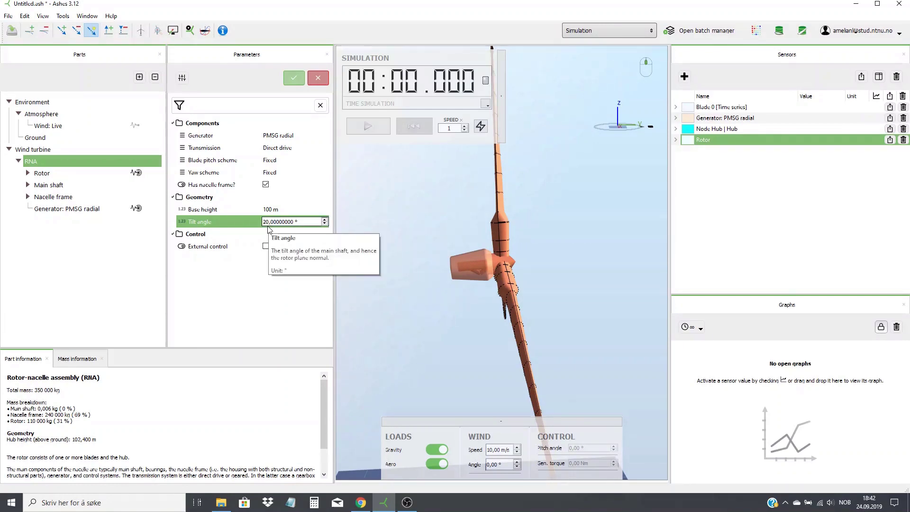
{"action": "key", "text": "Return"}
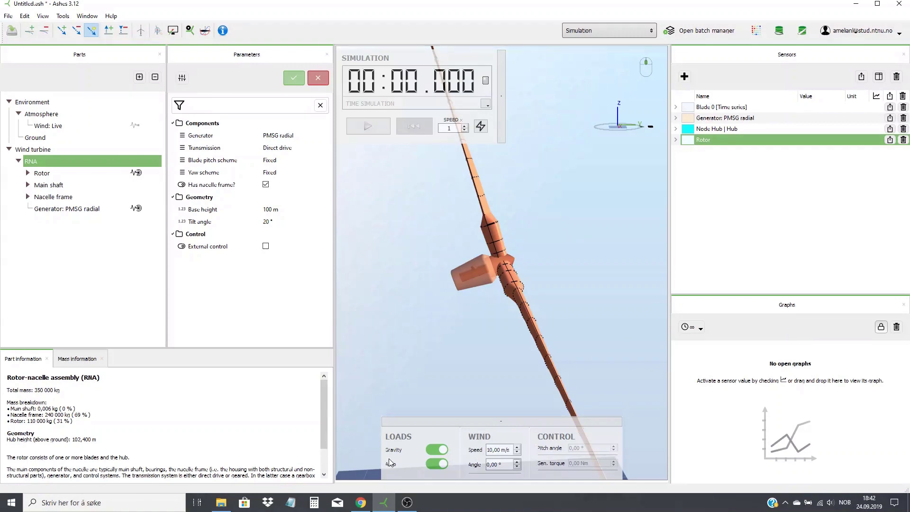
{"action": "left_click", "coordinate": [359, 507]}
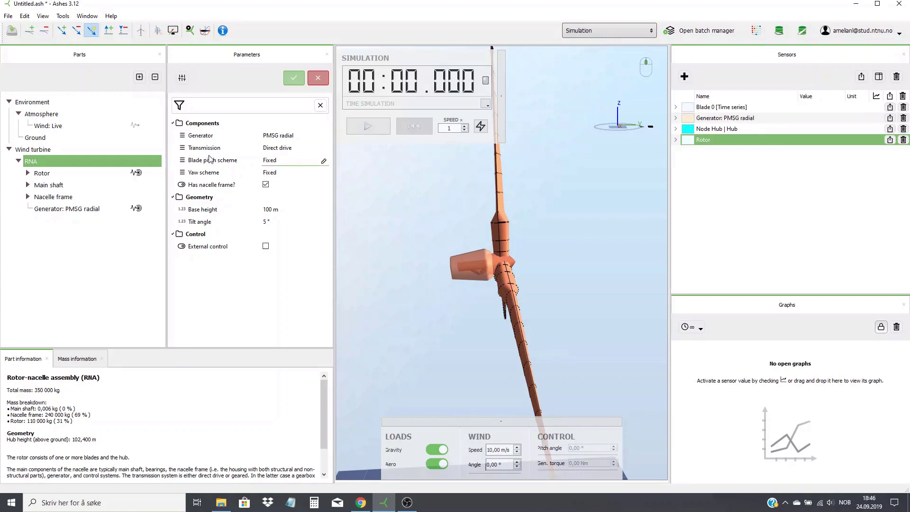
- Set the rotor's number of blades to 2
{"action": "mouse_move", "coordinate": [220, 166]}
{"action": "left_click", "coordinate": [42, 173]}
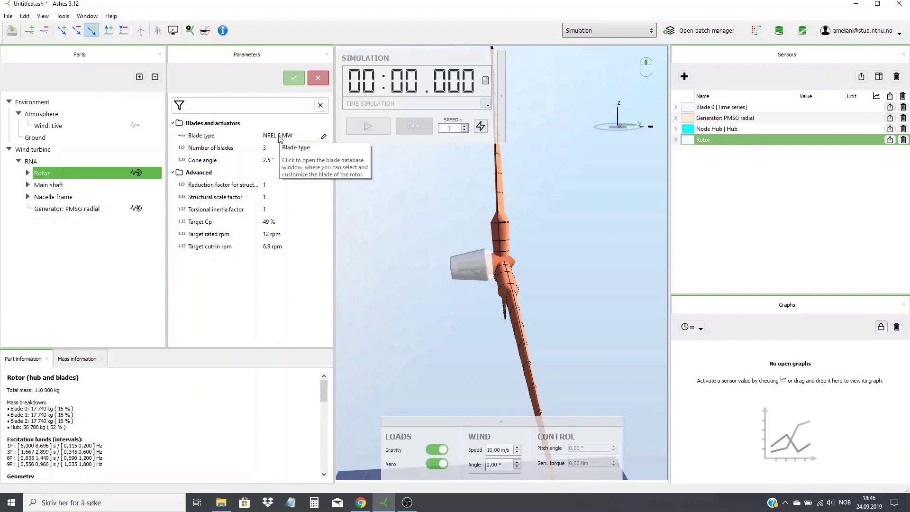
{"action": "double_click", "coordinate": [264, 148]}
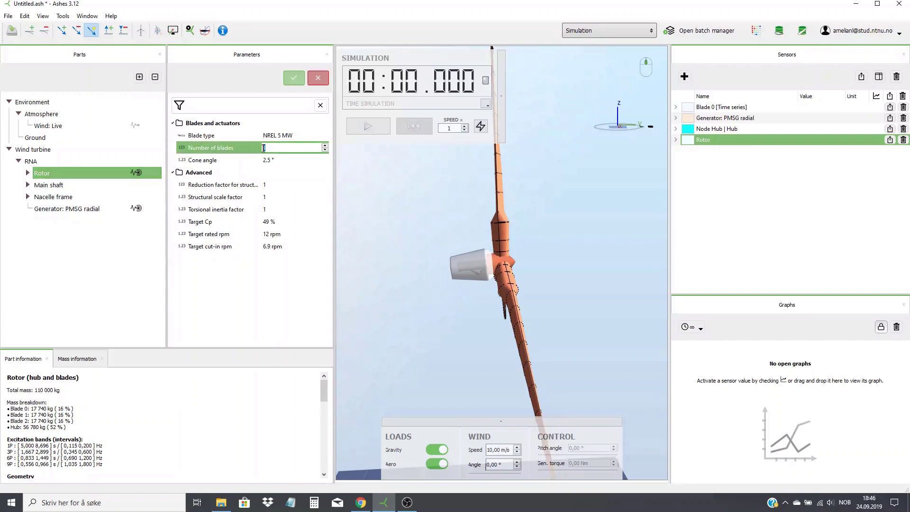
{"action": "key", "text": "BackSpace"}
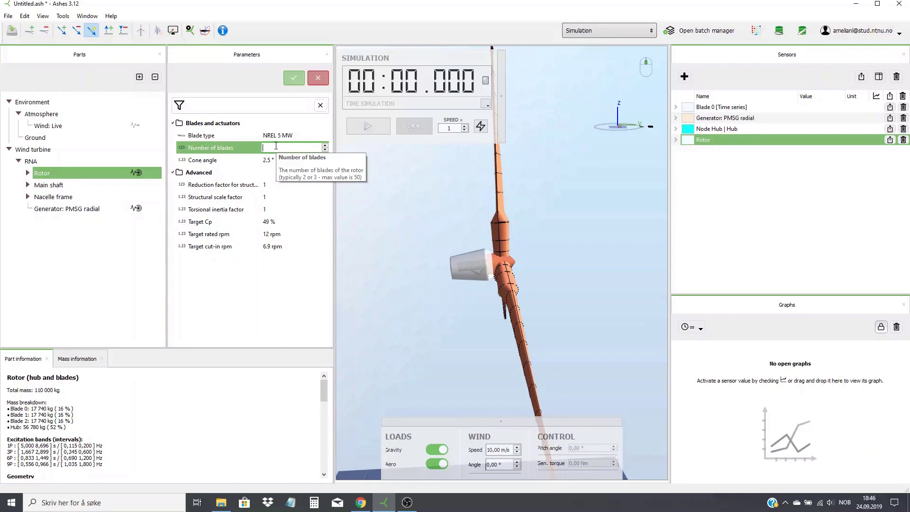
{"action": "type", "text": "2"}
{"action": "key", "text": "Return"}
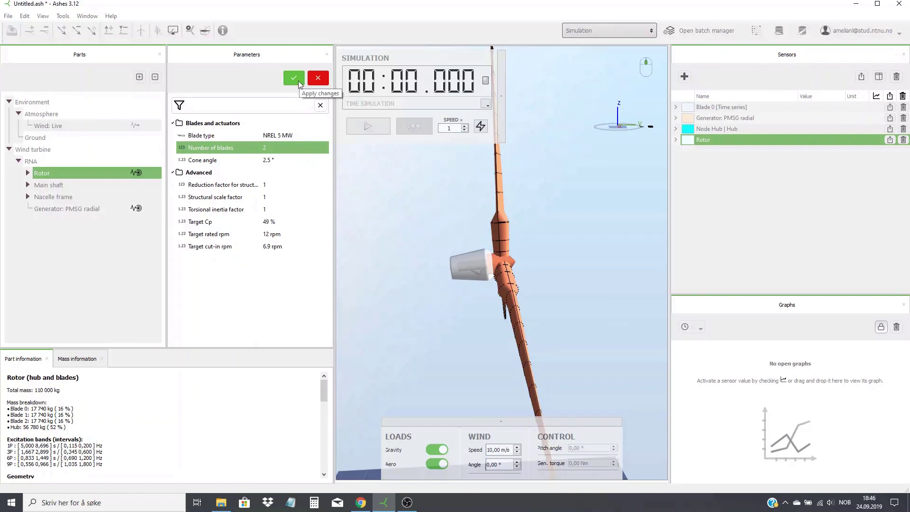
- Set and apply a cone angle of 10° for the rotor, and switch to the Ashes help documentation in Chrome
{"action": "double_click", "coordinate": [281, 162]}
{"action": "left_click", "coordinate": [281, 162]}
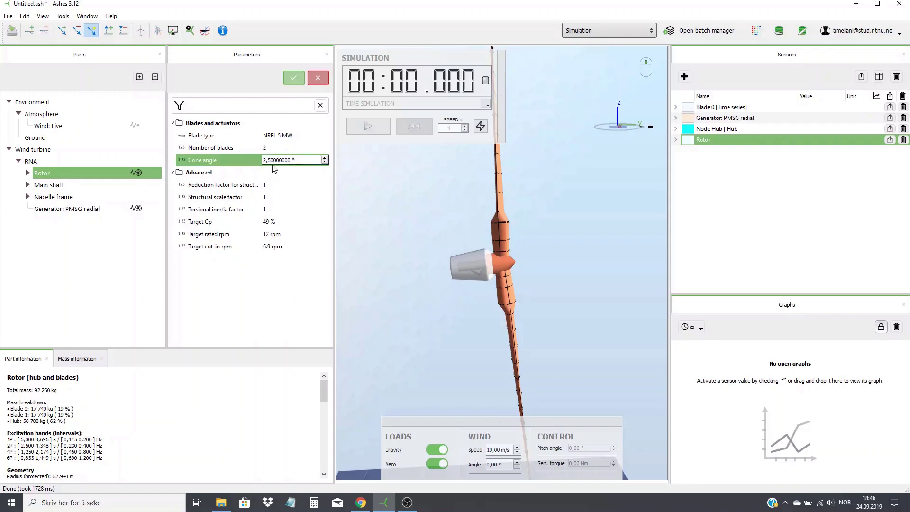
{"action": "left_click", "coordinate": [271, 161]}
{"action": "key", "text": "BackSpace"}
{"action": "left_click", "coordinate": [296, 81]}
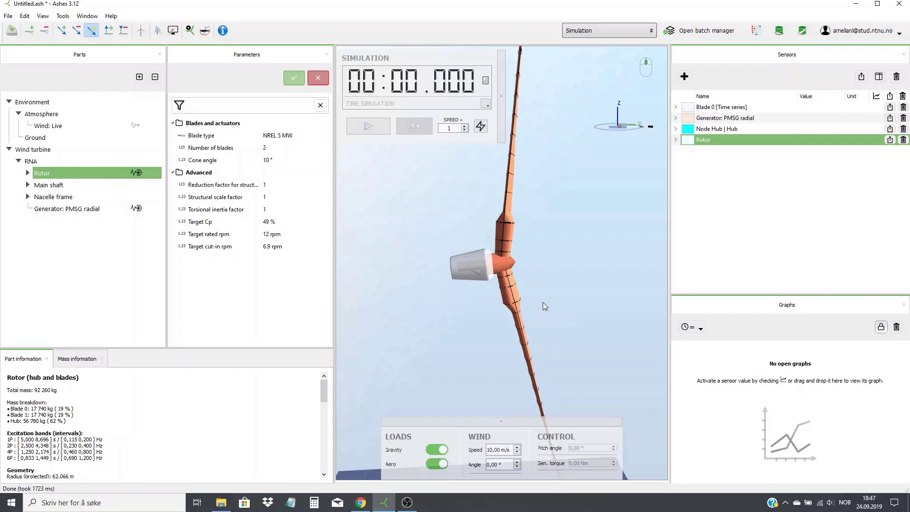
{"action": "left_click", "coordinate": [361, 502]}
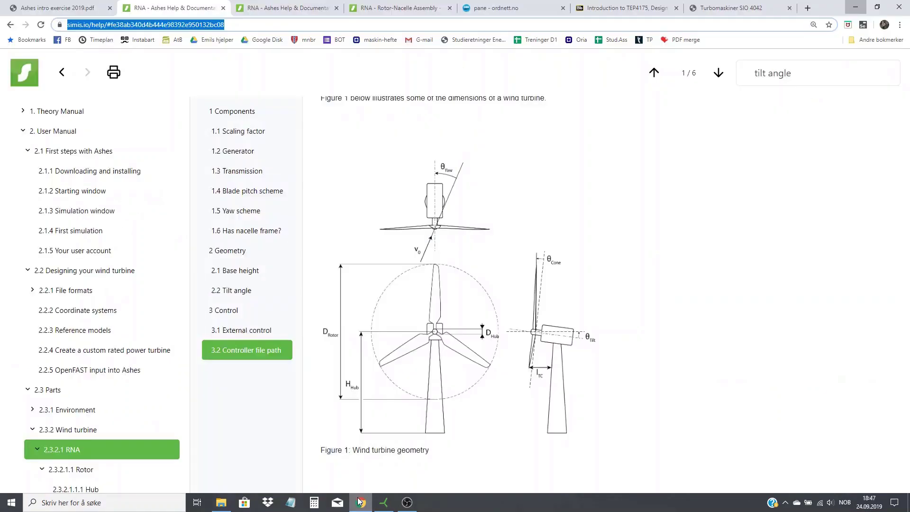